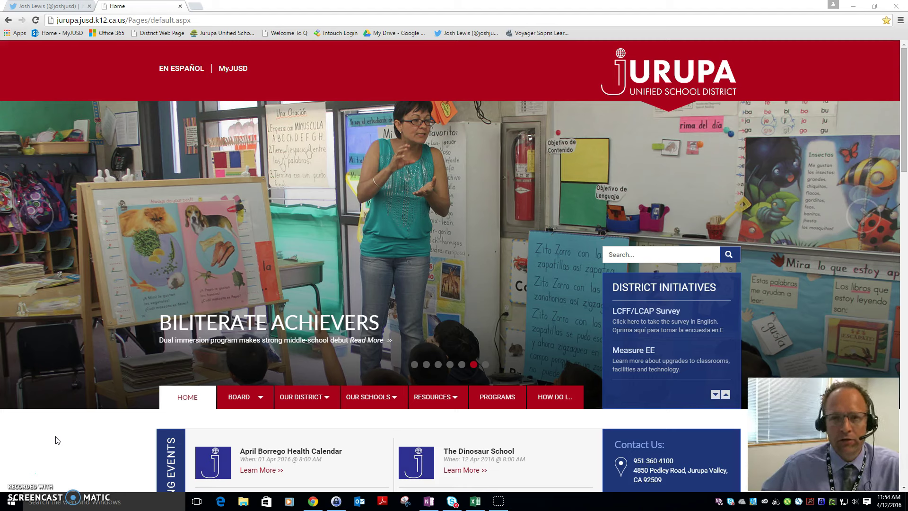
Switch to the Twitter tab and search for the hashtag #jusdshares
{"action": "key", "text": "ctrl+Tab"}
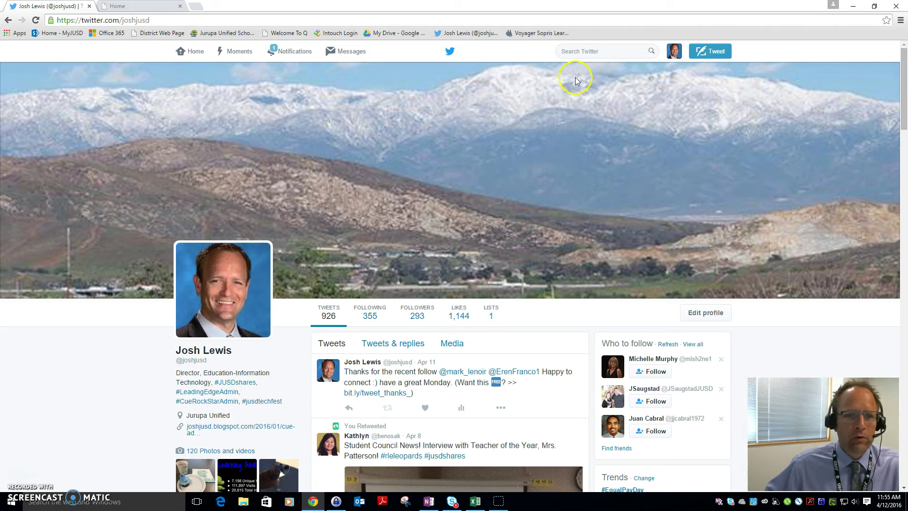
{"action": "left_click", "coordinate": [578, 52]}
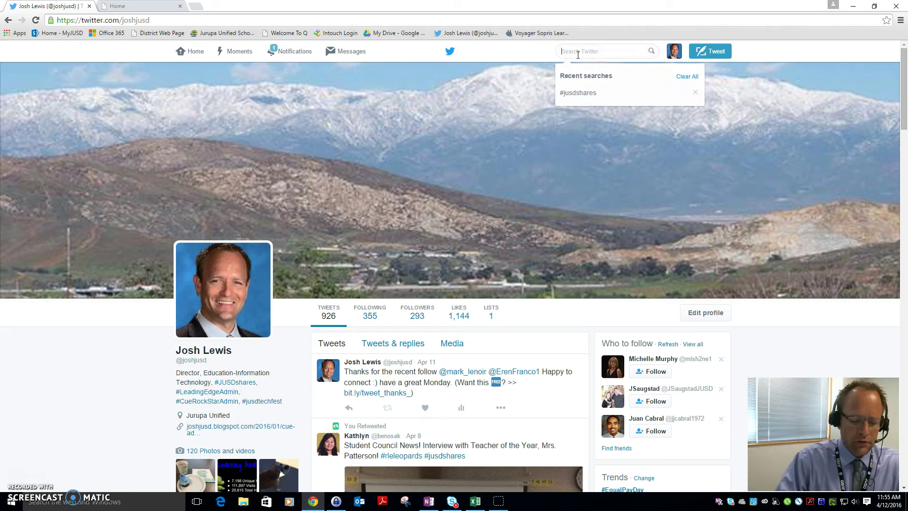
{"action": "type", "text": "#jusdsh"}
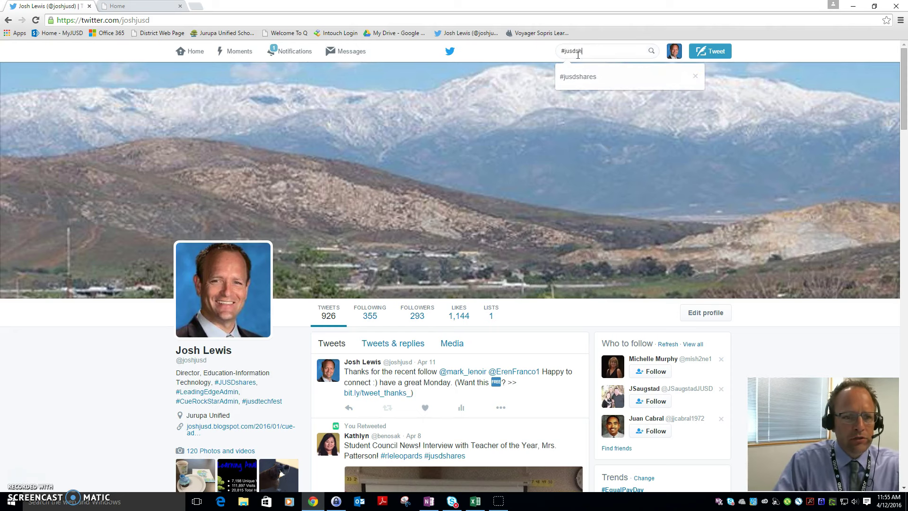
{"action": "key", "text": "BackSpace"}
{"action": "key", "text": "BackSpace"}
{"action": "key", "text": "BackSpace"}
{"action": "key", "text": "BackSpace"}
{"action": "type", "text": "dshares"}
{"action": "key", "text": "Return"}
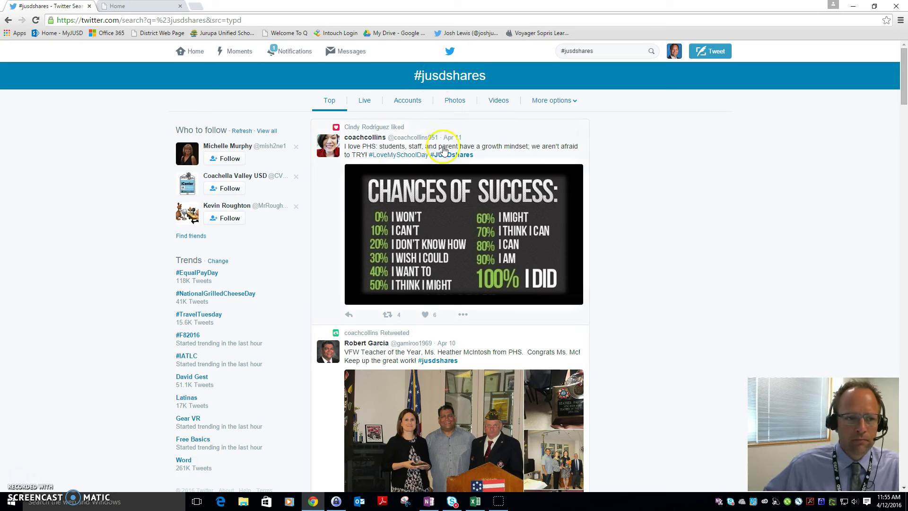
Browse the #jusdshares Live, Photos and Videos results, ending back on Live
{"action": "left_click", "coordinate": [364, 102]}
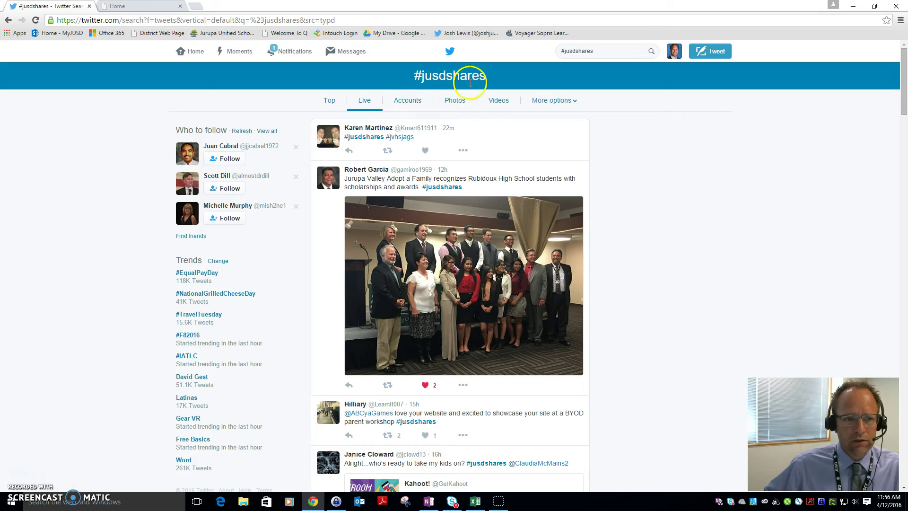
{"action": "left_click", "coordinate": [457, 100]}
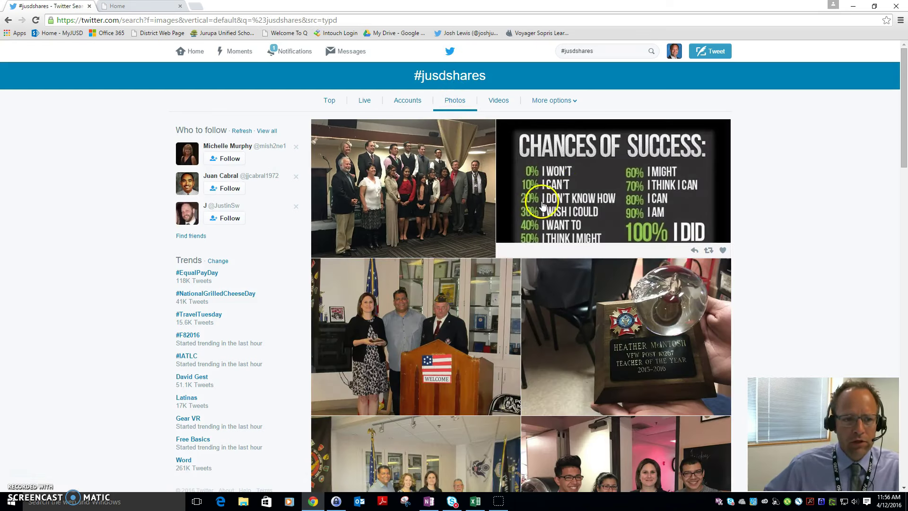
{"action": "left_click", "coordinate": [499, 103]}
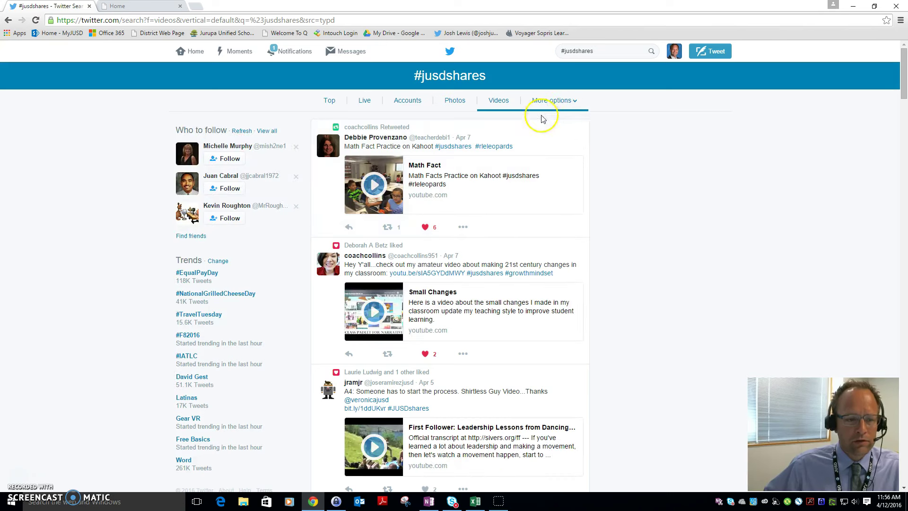
{"action": "left_click", "coordinate": [360, 102]}
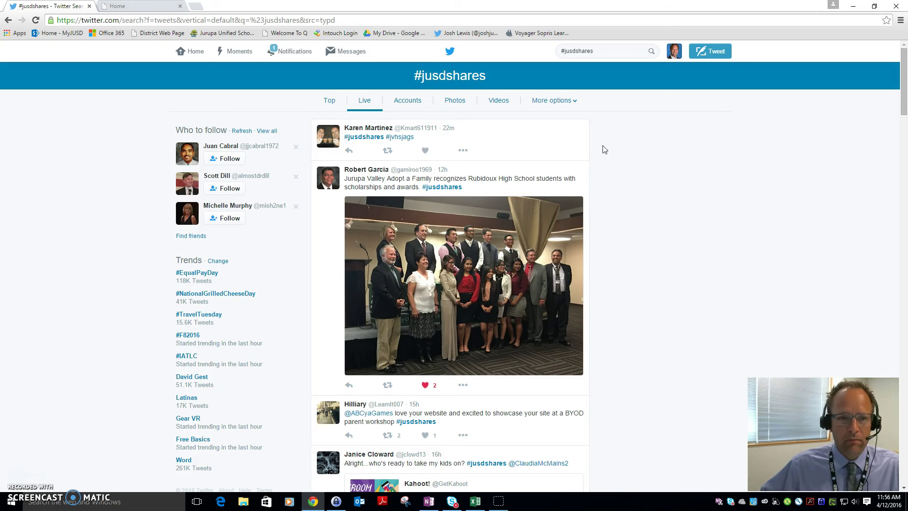
Post the tweet 'Q1) Name, what is your favorite ice cream #jusdshares'
{"action": "left_click", "coordinate": [702, 59]}
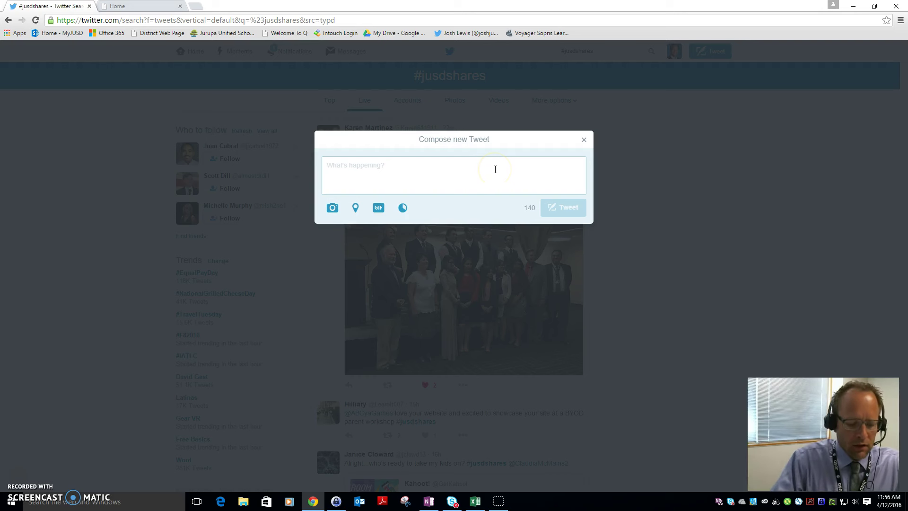
{"action": "type", "text": "Q"}
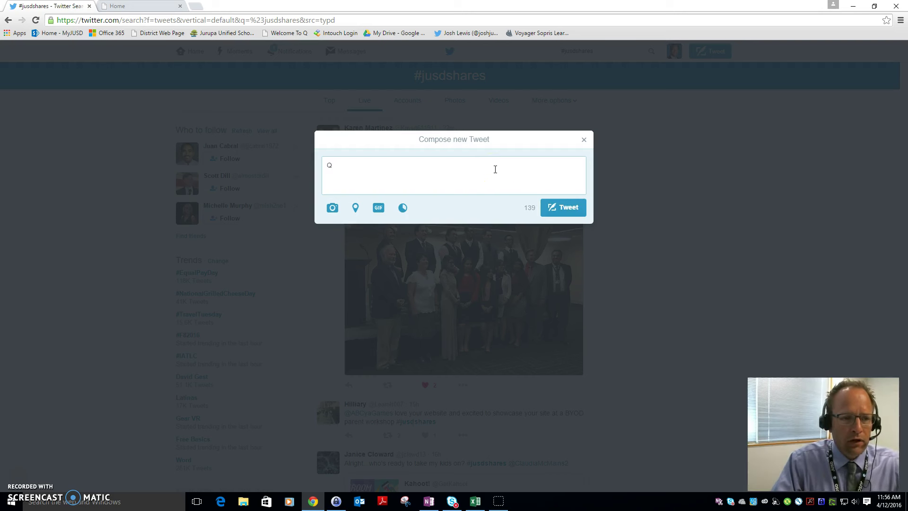
{"action": "type", "text": "1) Name, "}
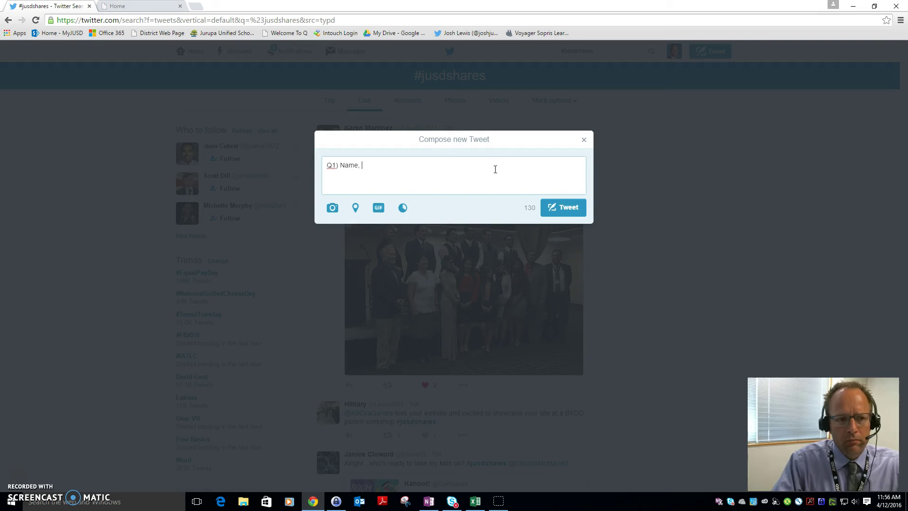
{"action": "type", "text": "what"}
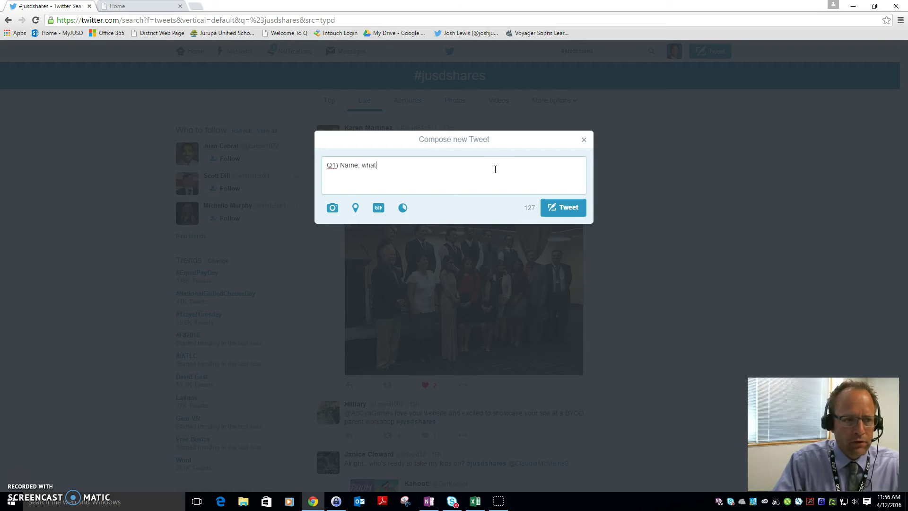
{"action": "type", "text": " is your favorite ice c"}
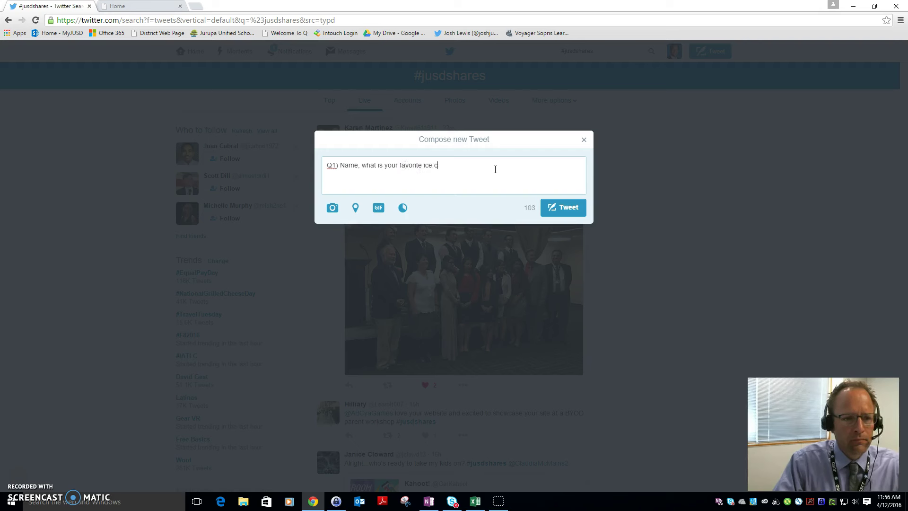
{"action": "type", "text": "ream"}
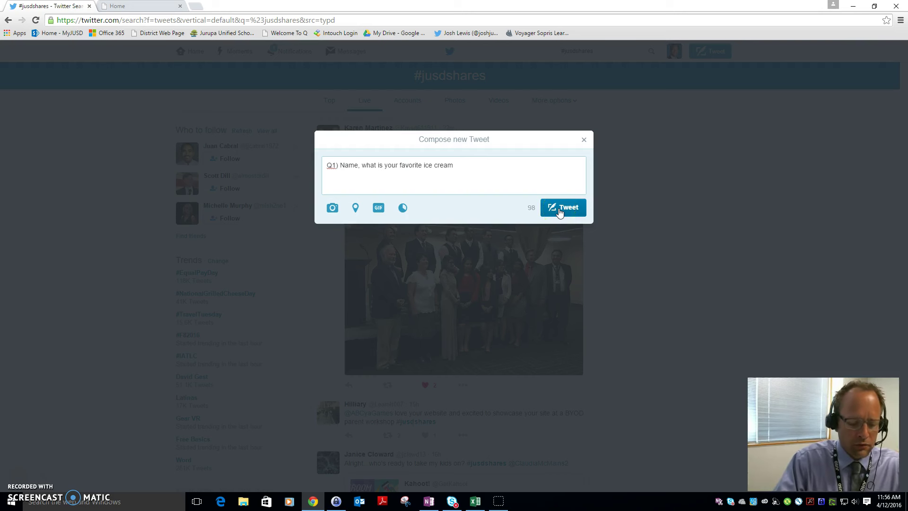
{"action": "type", "text": " #ju"}
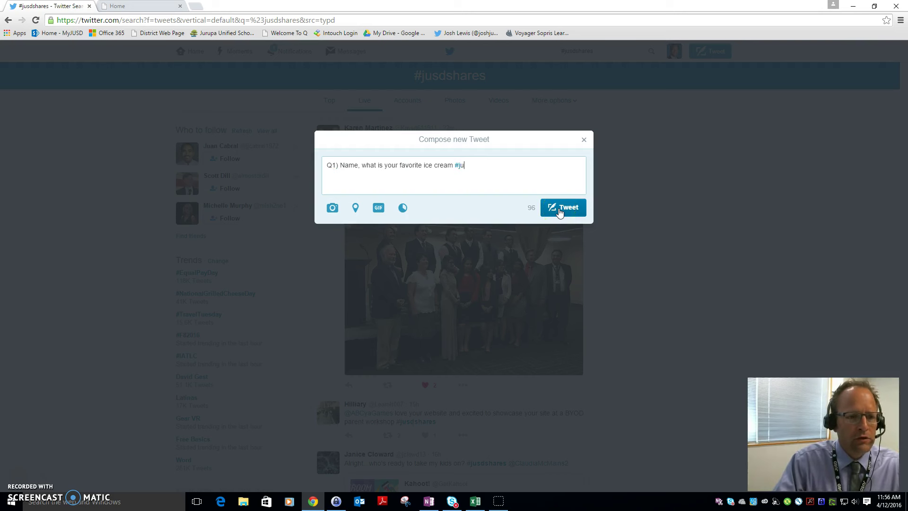
{"action": "type", "text": "sdshares"}
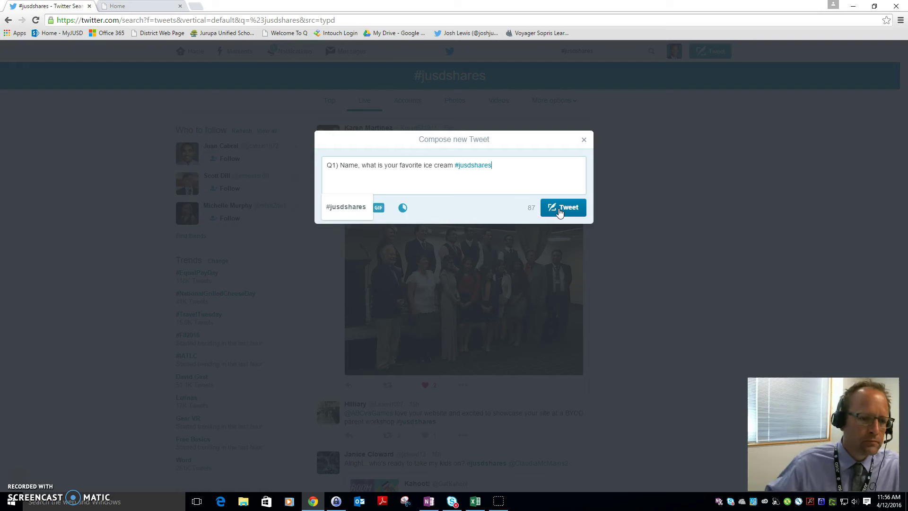
{"action": "left_click", "coordinate": [559, 212]}
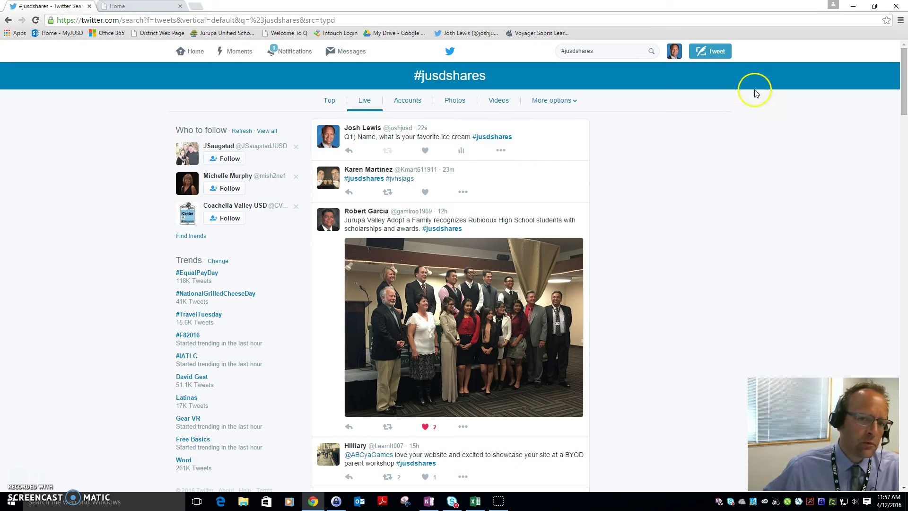
Post an 'A1)' answer tweet giving a name and 'chocolate', tagged #jusdshares
{"action": "left_click", "coordinate": [715, 55]}
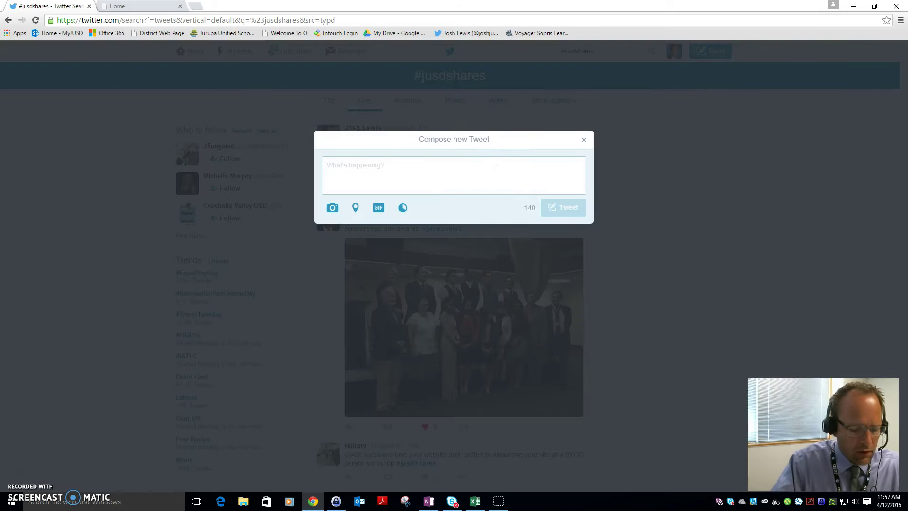
{"action": "type", "text": "A"}
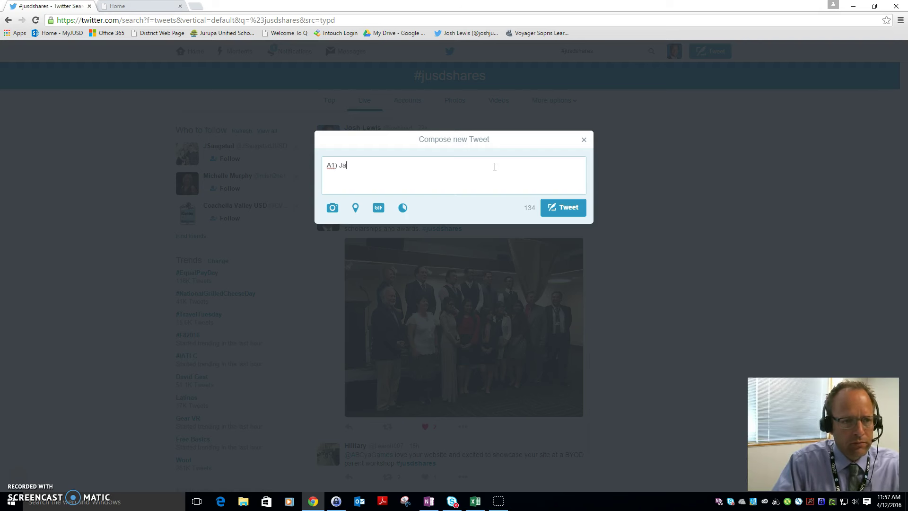
{"action": "type", "text": "1) Josh, cho"}
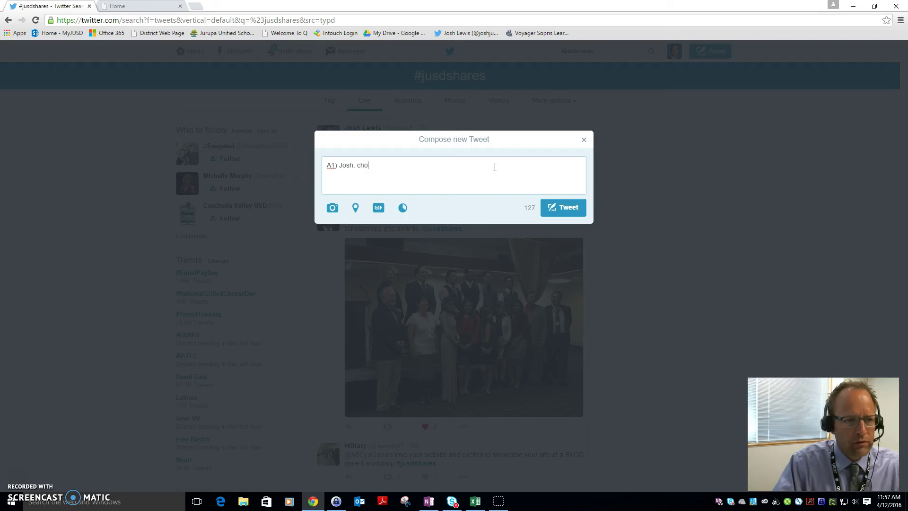
{"action": "type", "text": "colate #"}
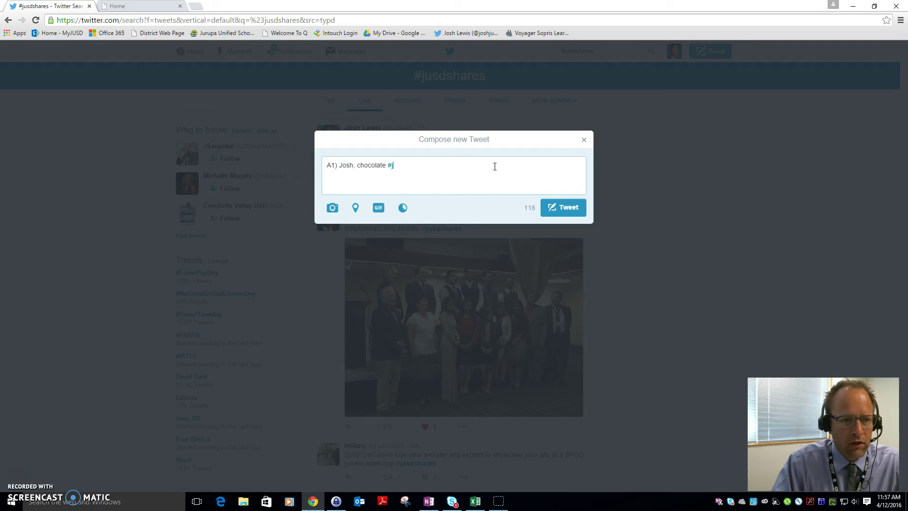
{"action": "type", "text": "usdshares"}
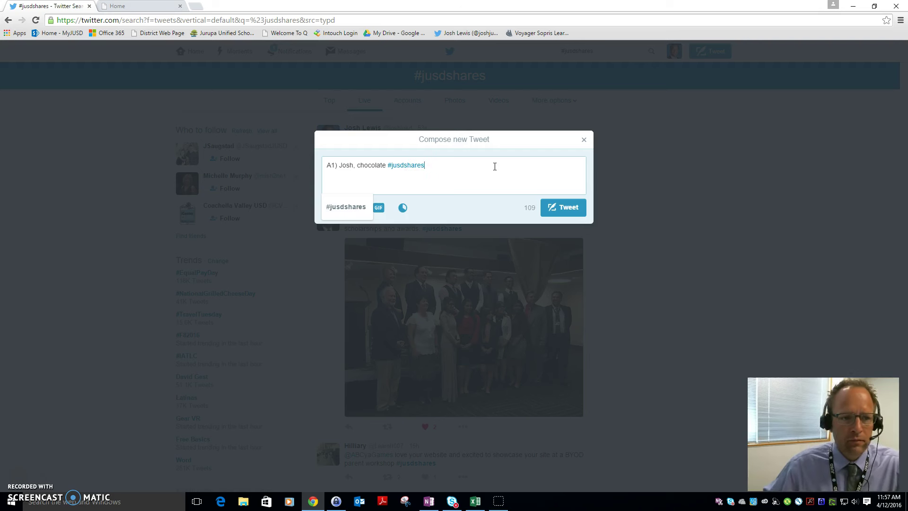
{"action": "left_click", "coordinate": [465, 172]}
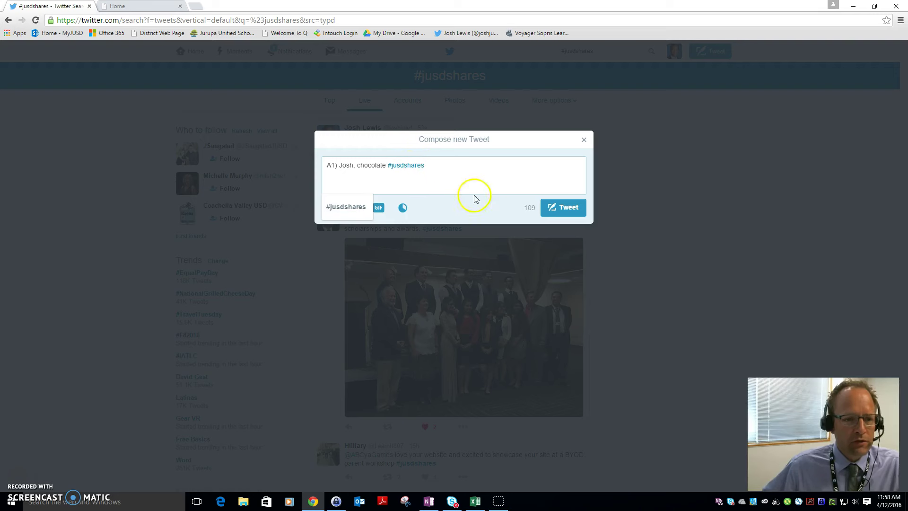
{"action": "left_click", "coordinate": [562, 213]}
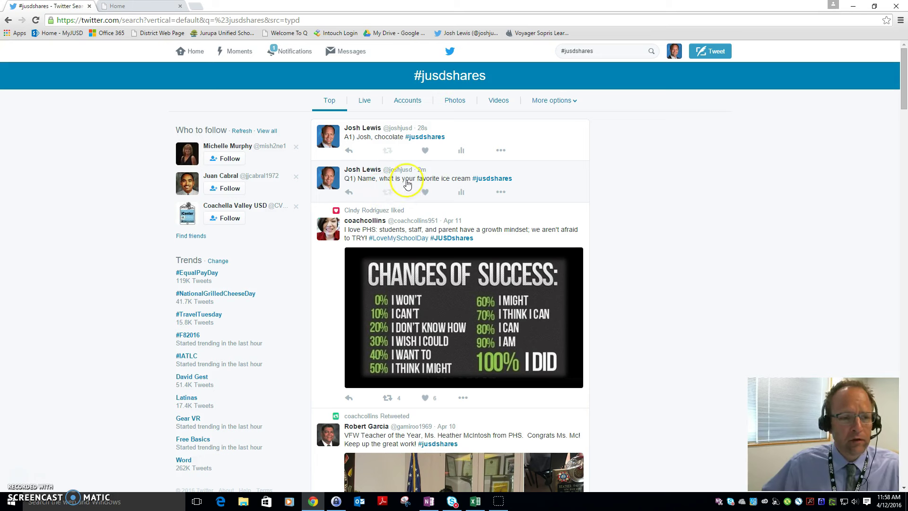
Load the newest #jusdshares tweets in Live and start a reply to the A1 tweet
{"action": "left_click", "coordinate": [364, 105]}
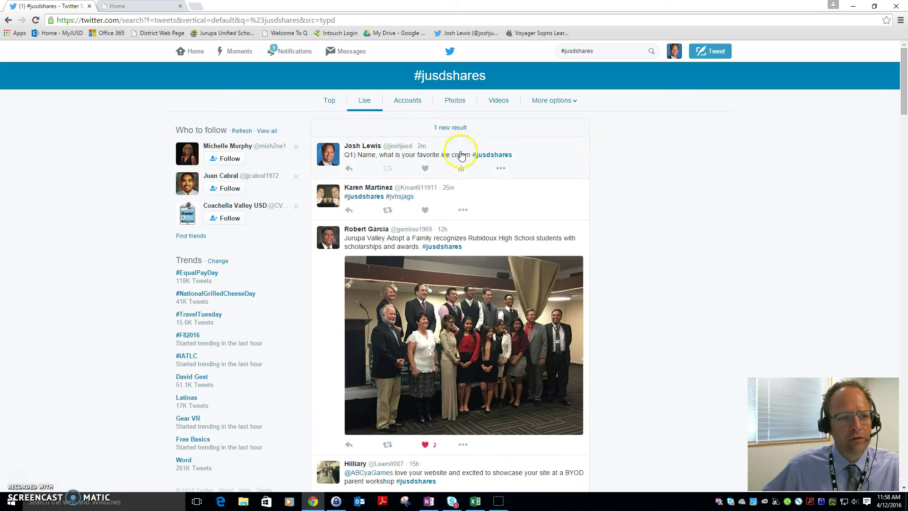
{"action": "left_click", "coordinate": [452, 130]}
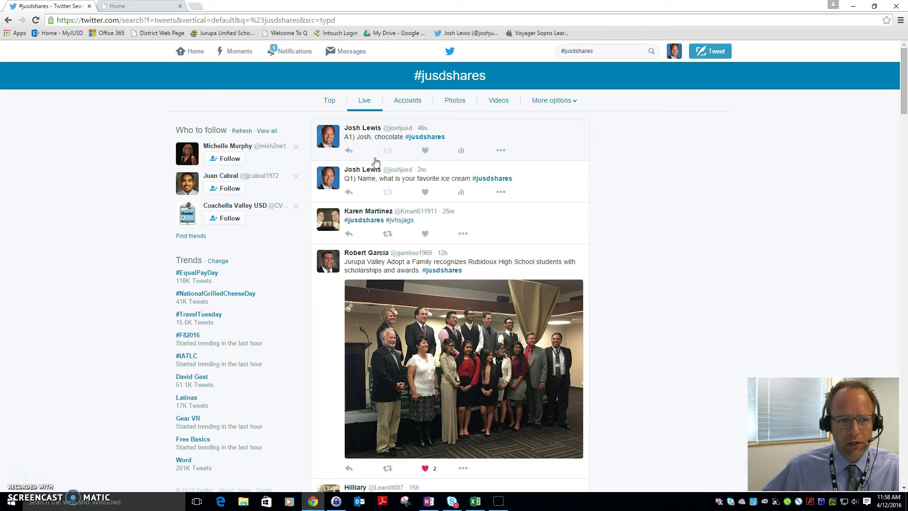
{"action": "left_click", "coordinate": [348, 151]}
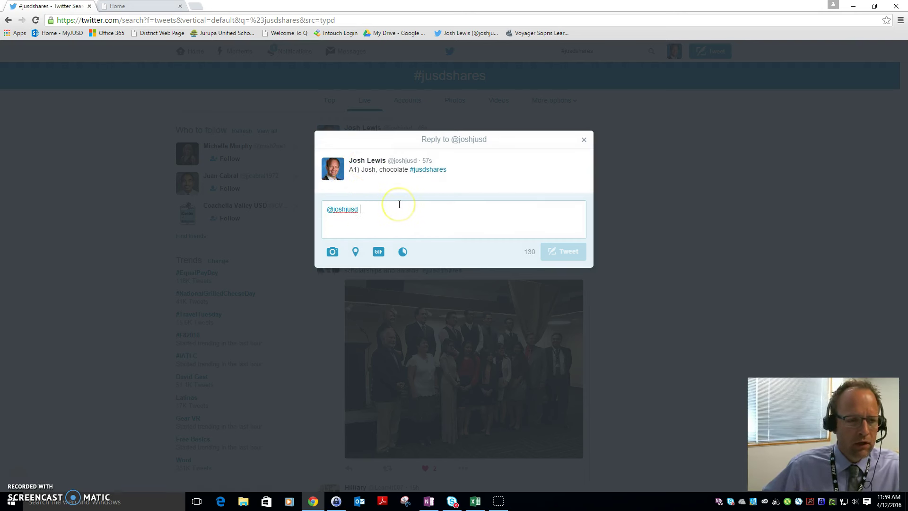
Draft the reply 'I like that ice cream' and discard it unsent
{"action": "type", "text": "I "}
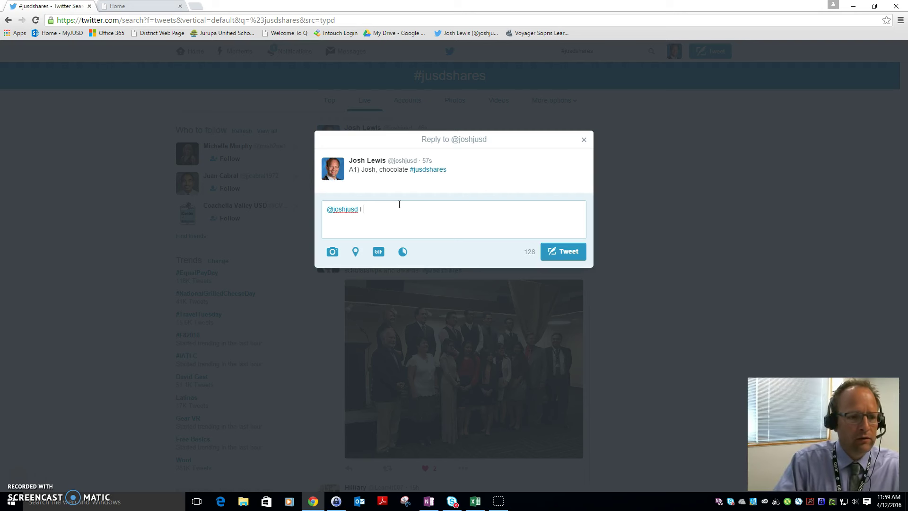
{"action": "type", "text": "like t"}
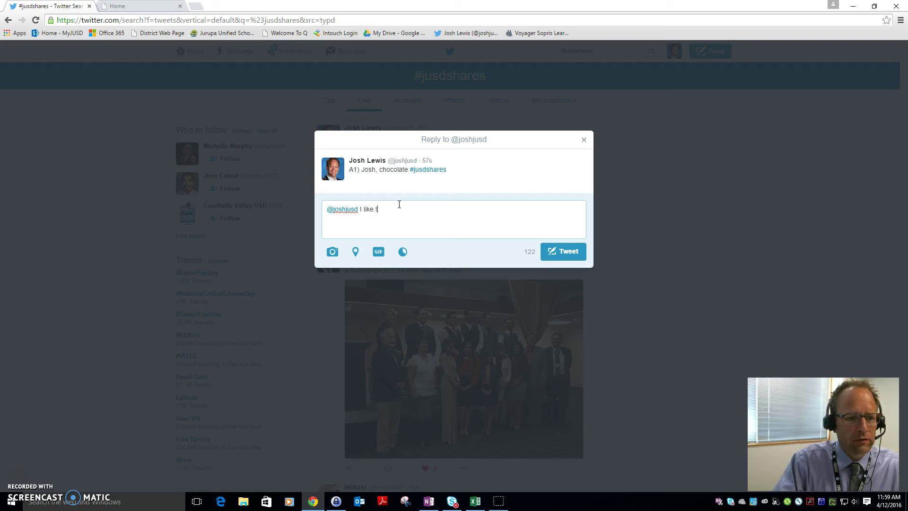
{"action": "type", "text": "hat ice cr"}
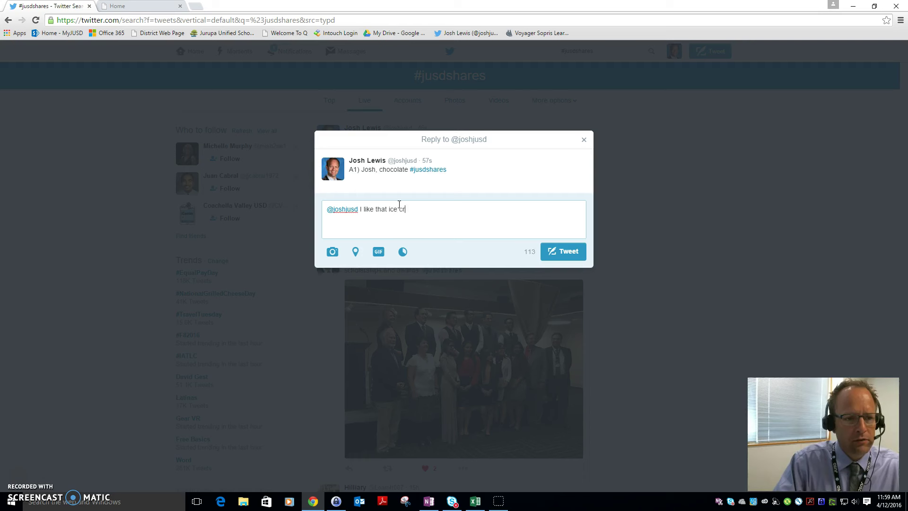
{"action": "type", "text": "eam"}
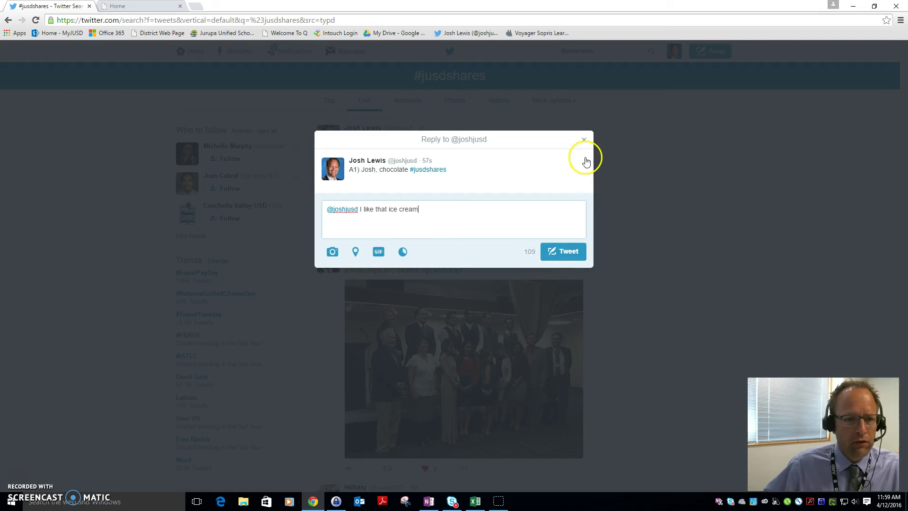
{"action": "left_click", "coordinate": [584, 138]}
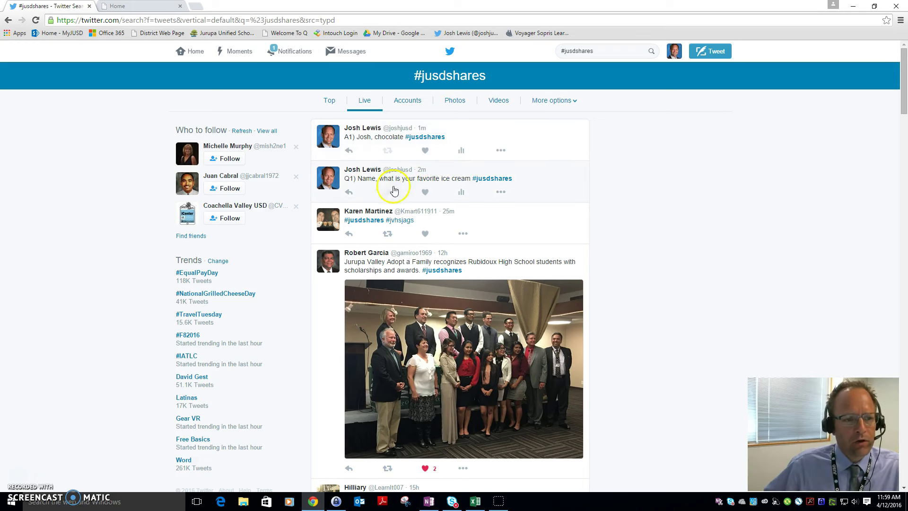
{"action": "left_click", "coordinate": [389, 237]}
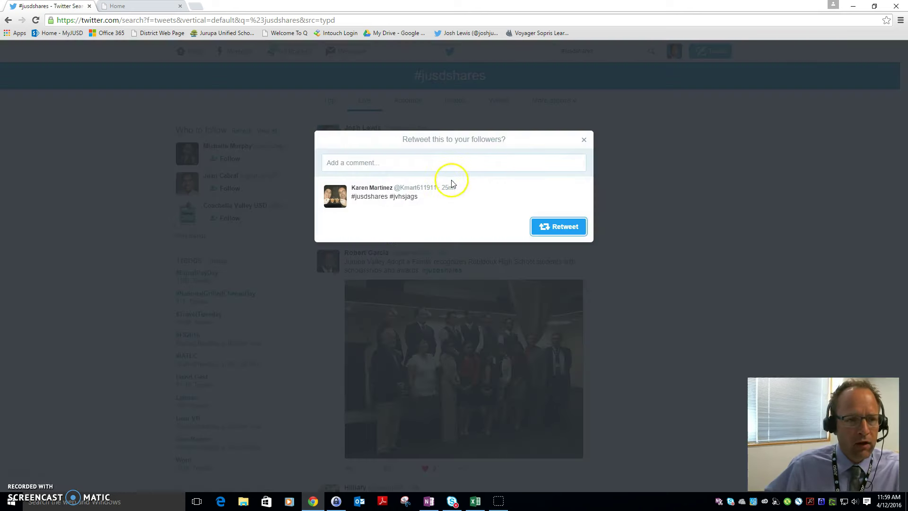
{"action": "left_click", "coordinate": [584, 139]}
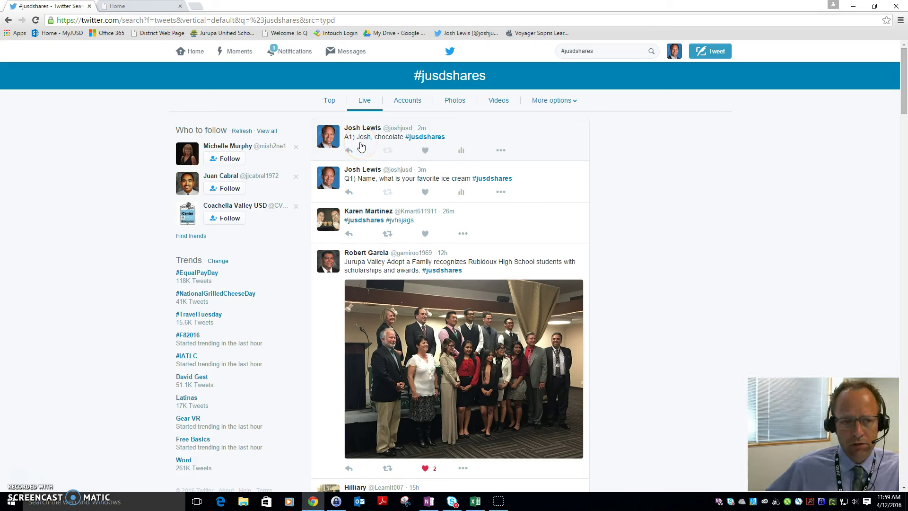
Like the A1 chocolate answer tweet with the heart icon
{"action": "left_click", "coordinate": [425, 149]}
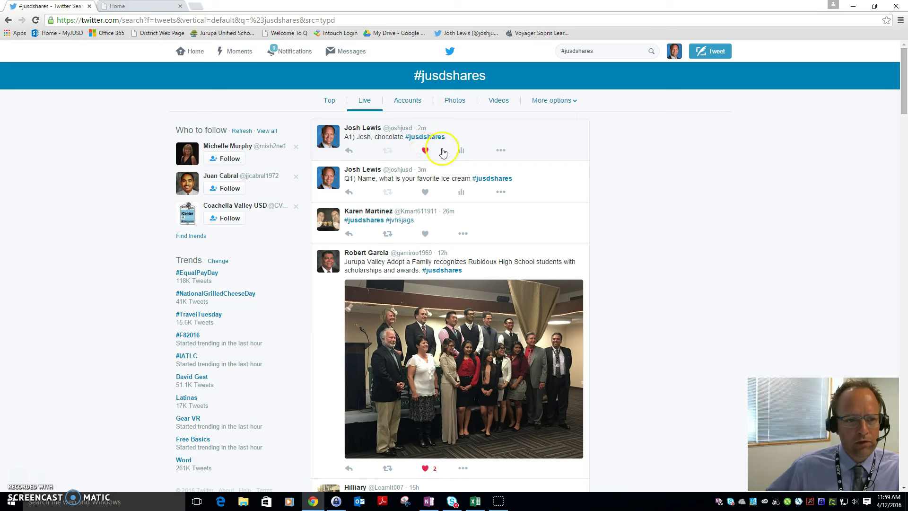